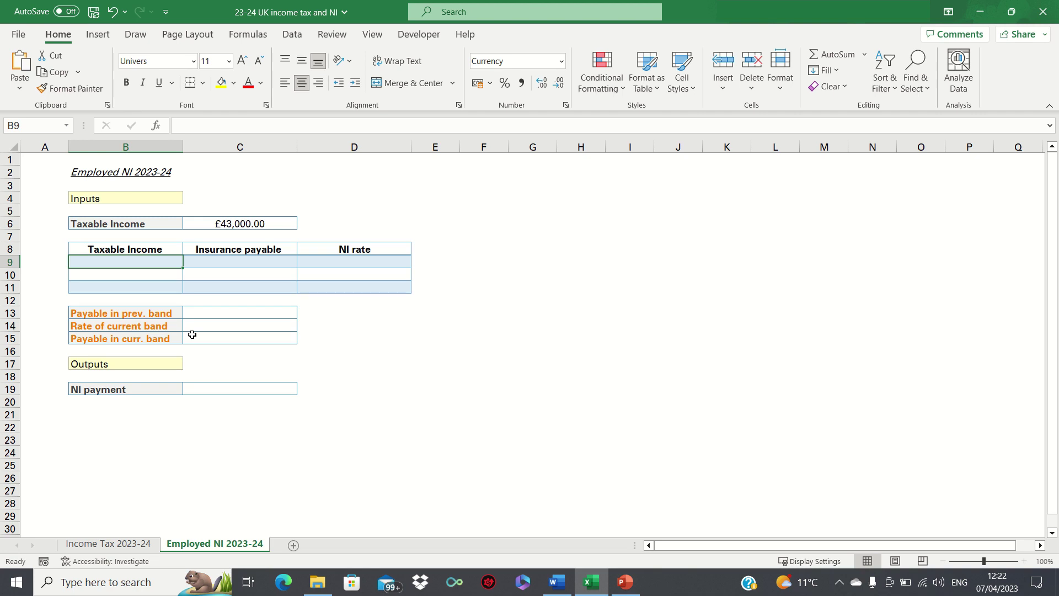
Step: Enter the NI thresholds 0, 12,570 and 50,270 in B9:B11
text(0)
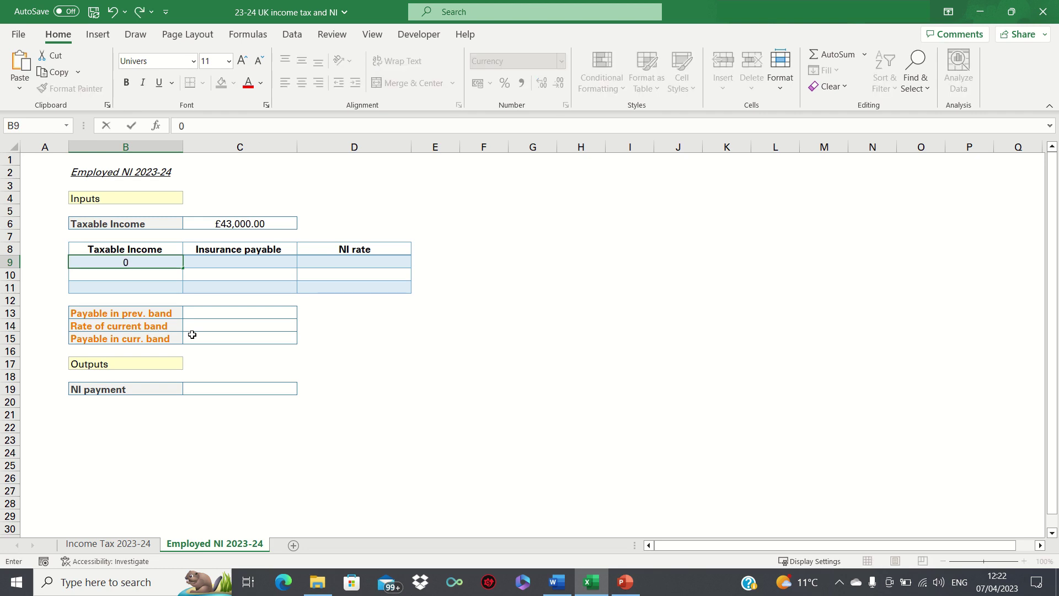
key(Return)
text(12,57)
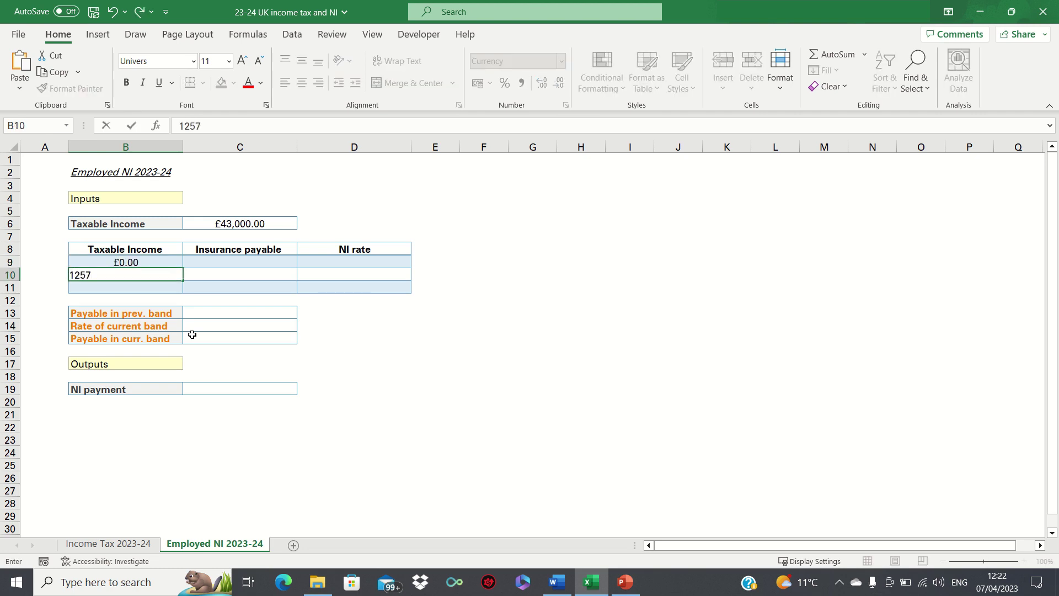
text(0)
key(Return)
text(502)
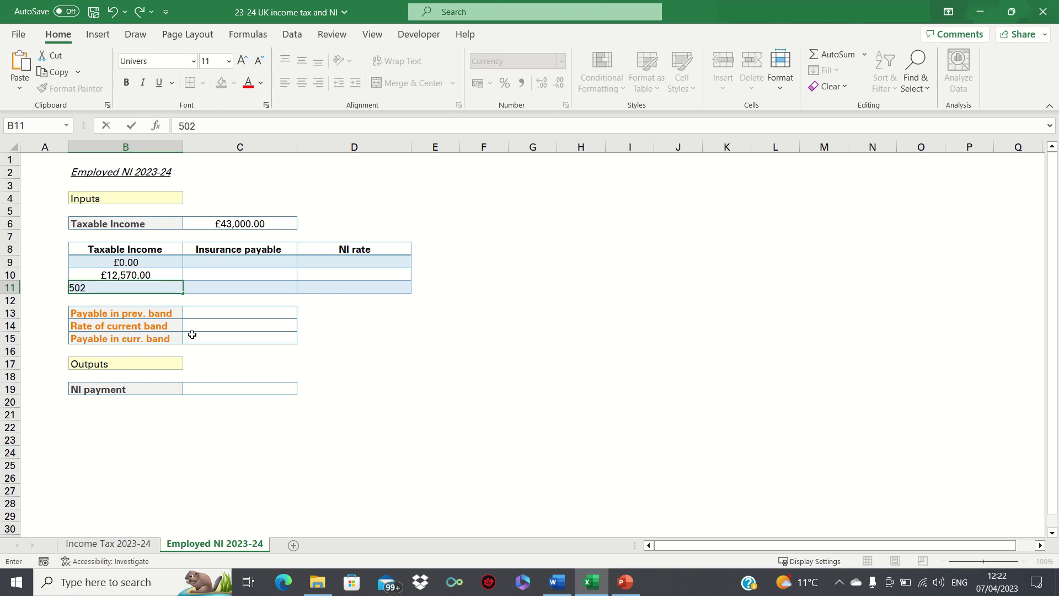
text(70)
key(Right)
key(Right)
Step: Enter the NI rates 0% and 12% in D9 and D10
key(Up)
key(Up)
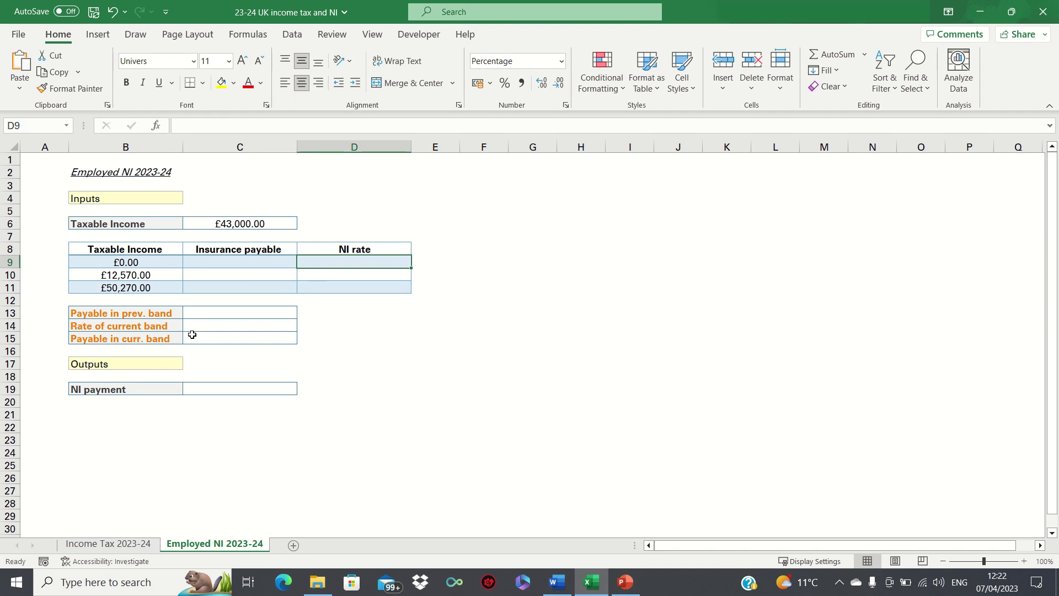
text(0)
key(Return)
text(12)
key(Return)
Step: Enter the 2% rate for the top band in D11
text(2)
key(Left)
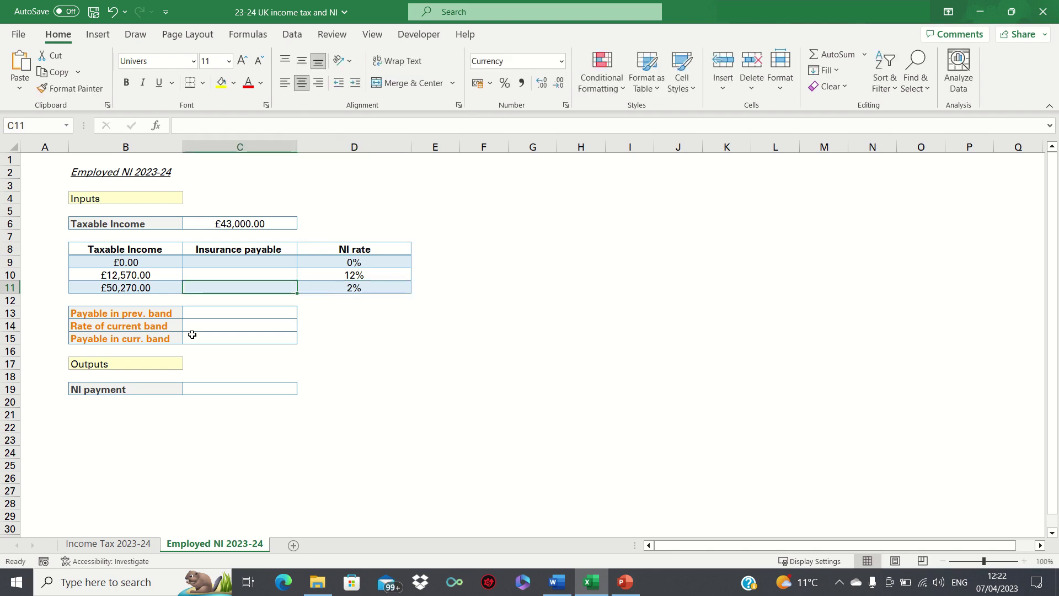
key(Up)
key(Up)
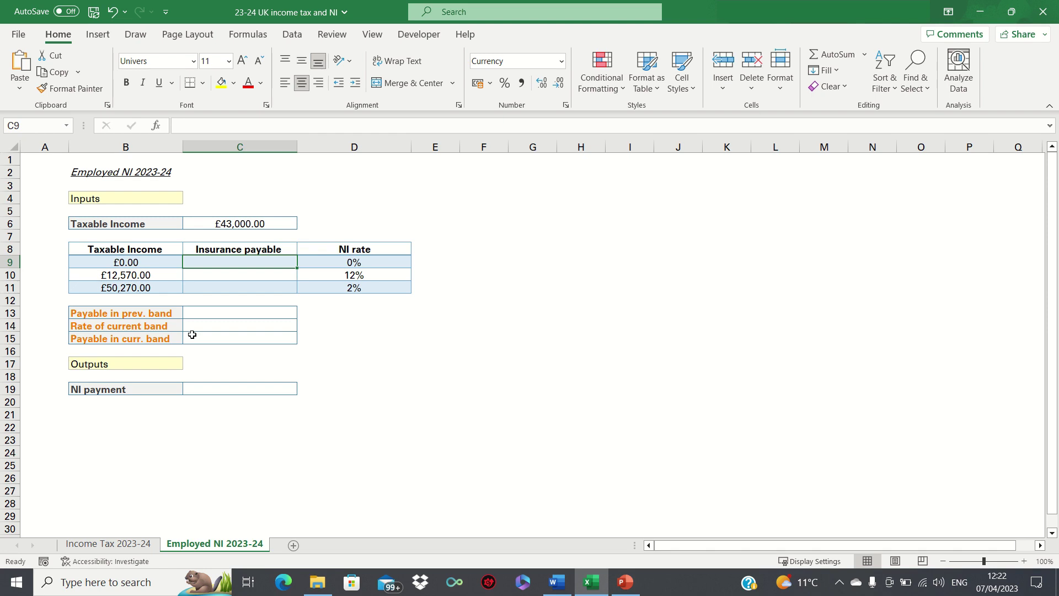
Step: Set Insurance payable to £0.00 in C9 and C10
text(0)
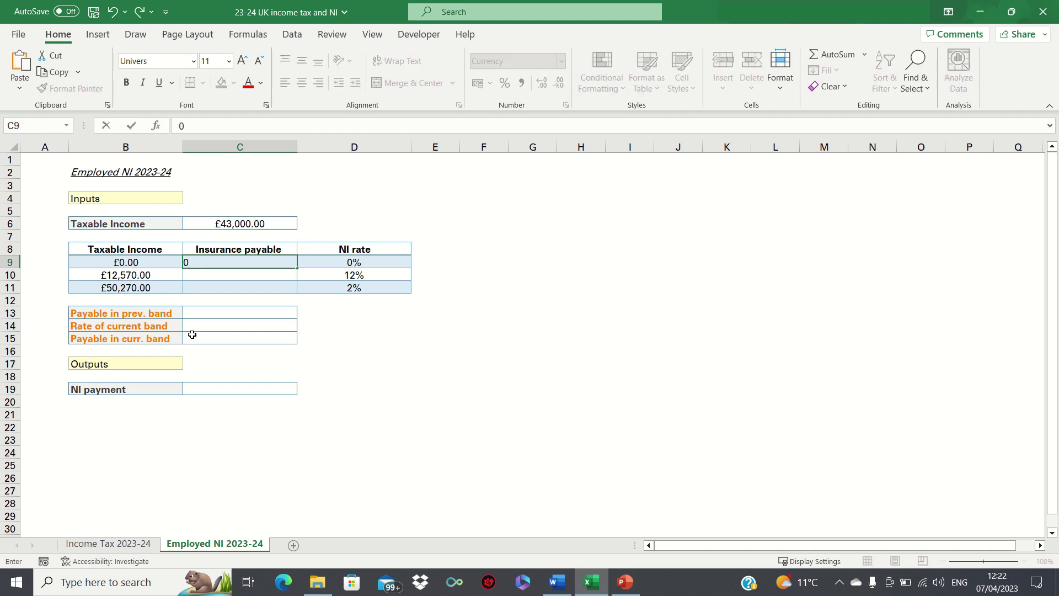
key(Return)
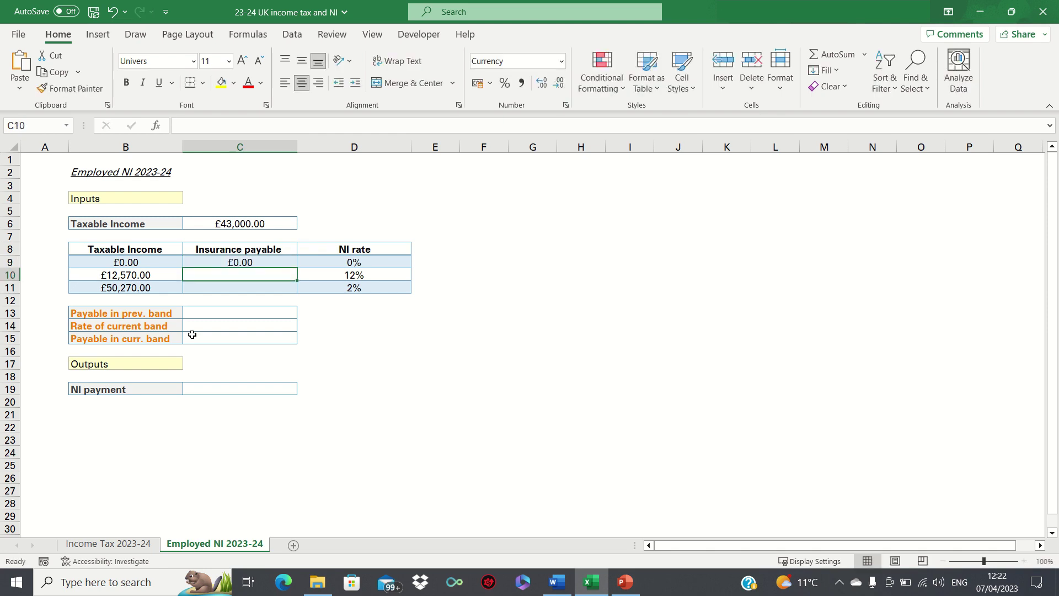
key(Left)
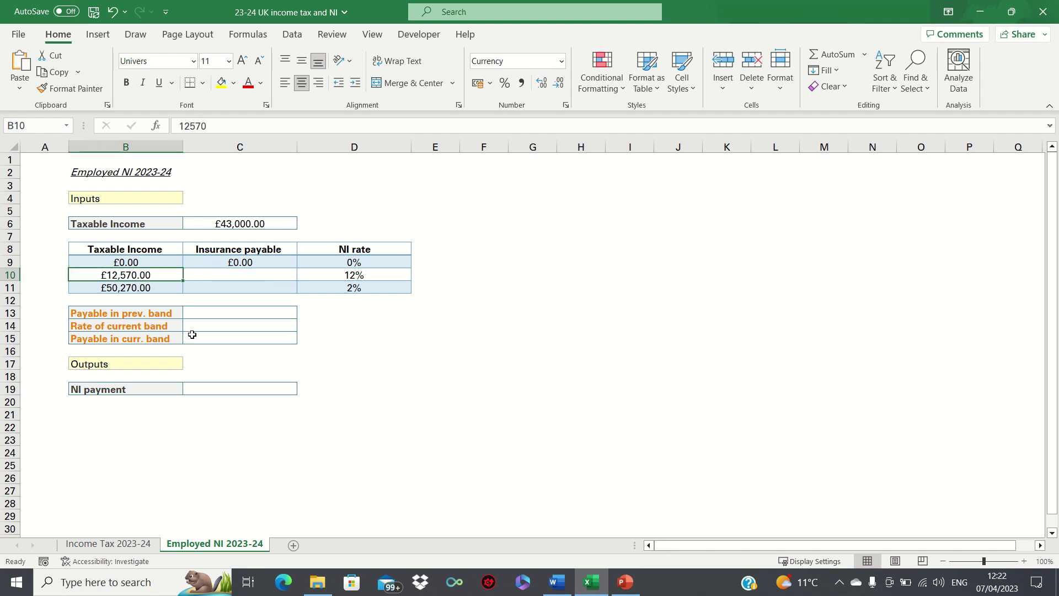
key(Right)
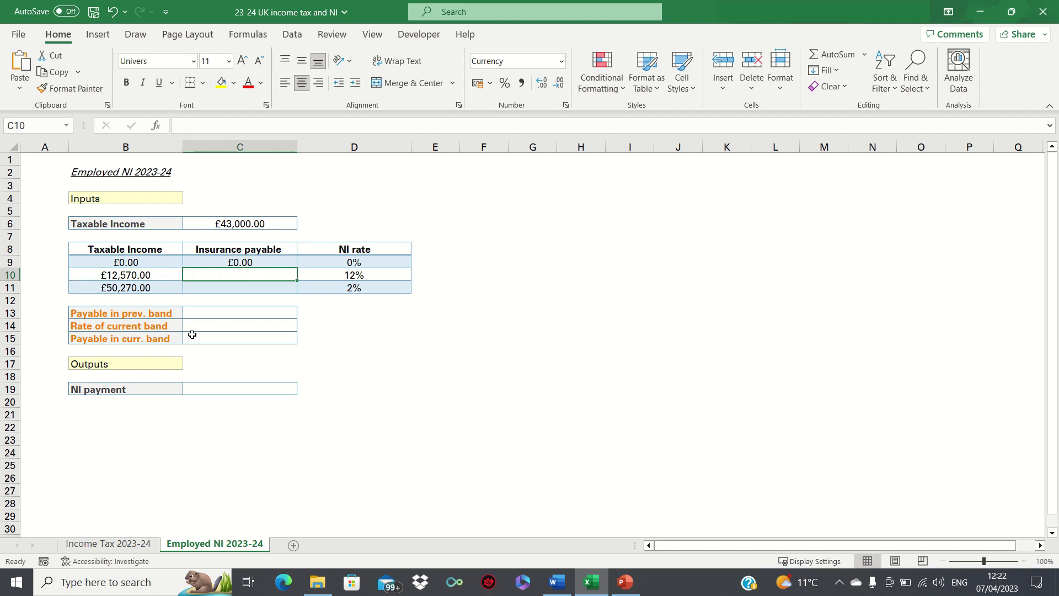
text(0)
key(Return)
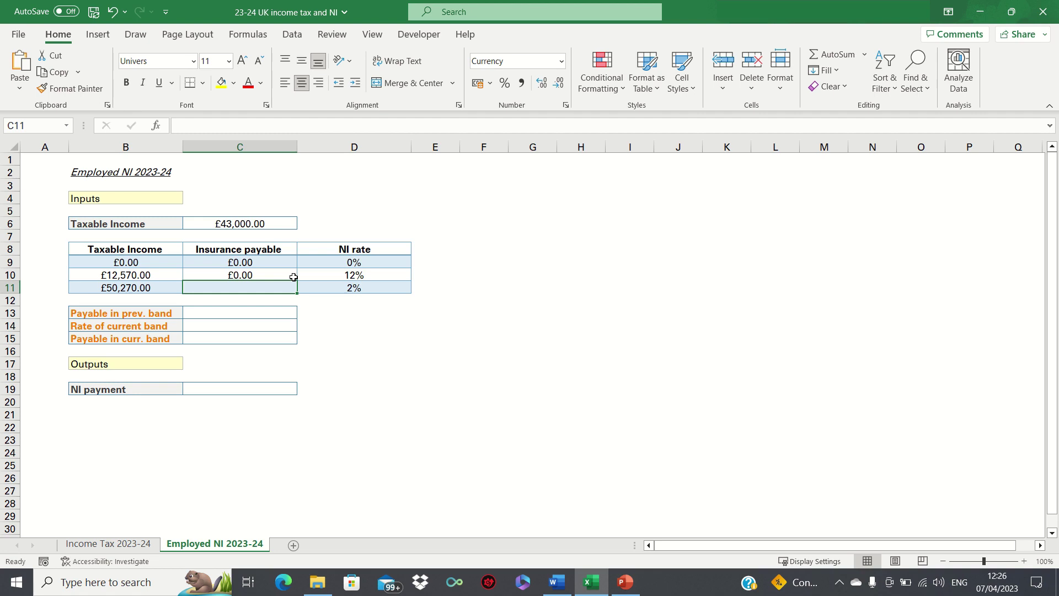
Step: Enter =C10+(B11-B10)*D10 in C11, giving £4,524.00
text(=)
click(293, 277)
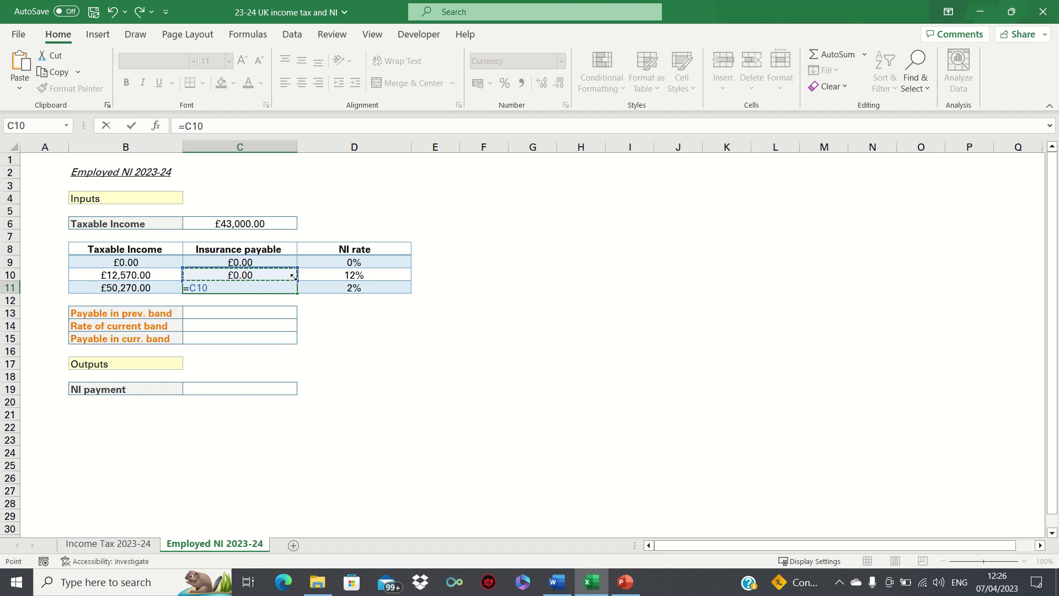
text(+()
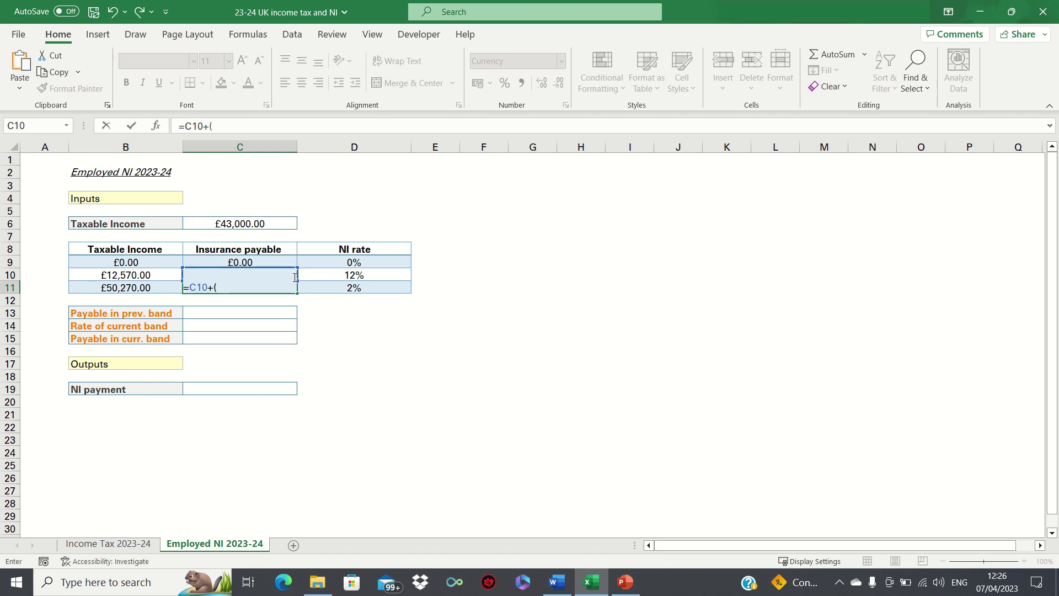
key(Left)
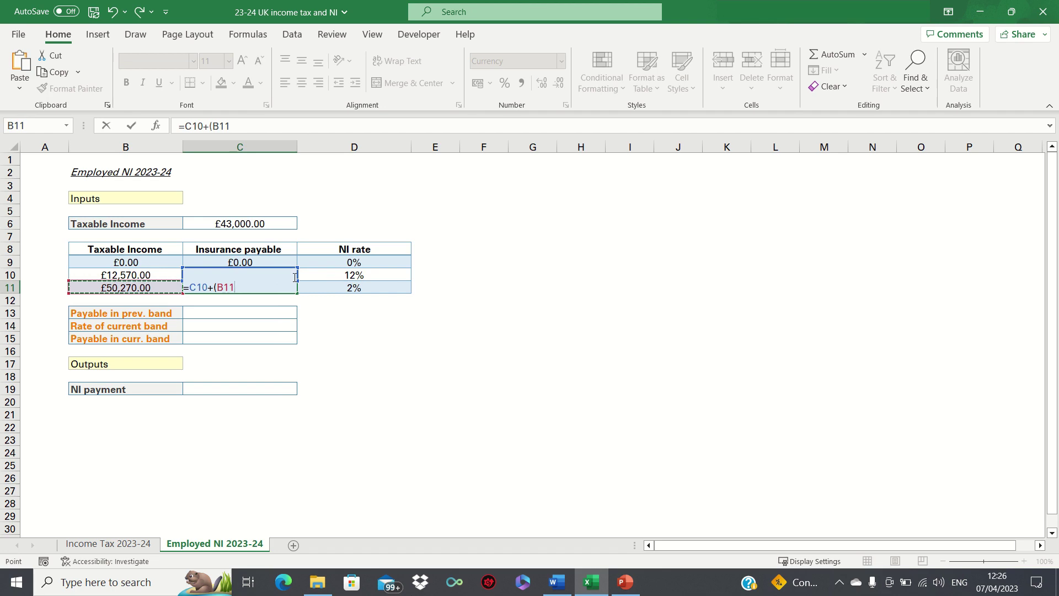
text(-)
key(Left)
key(Up)
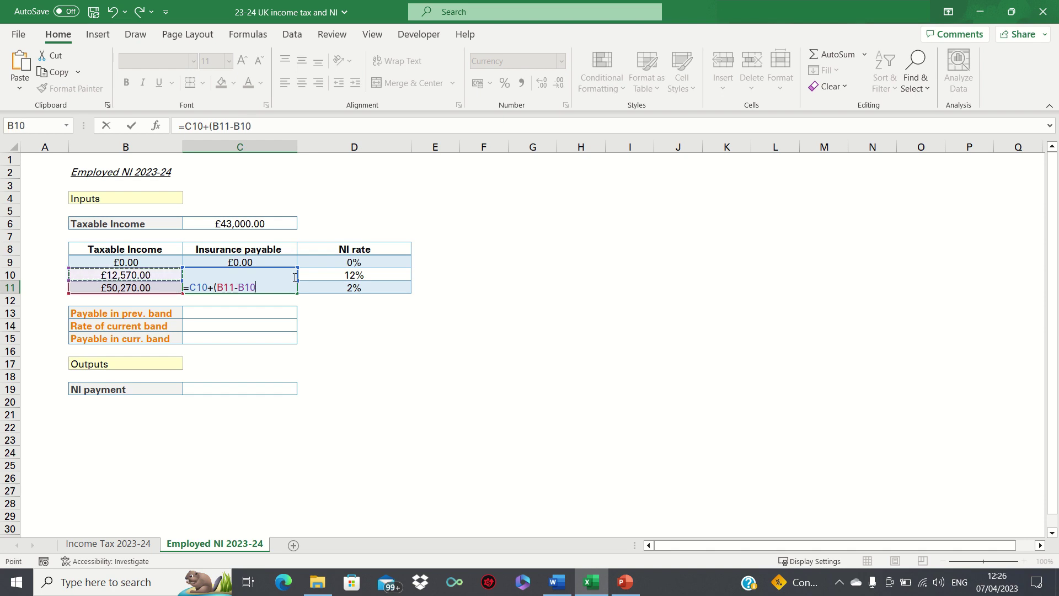
text()*)
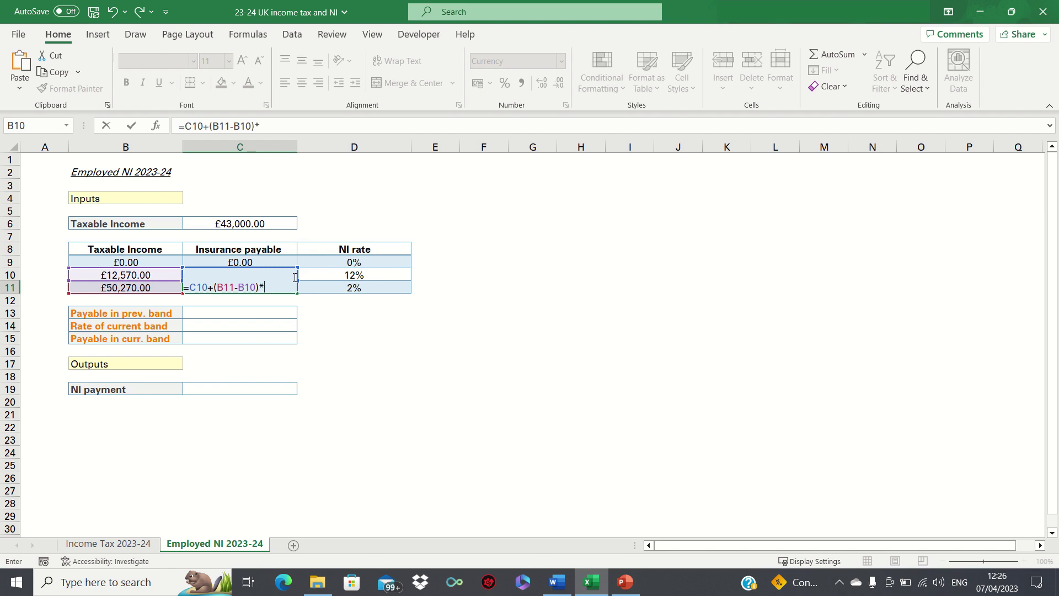
key(Up)
key(Right)
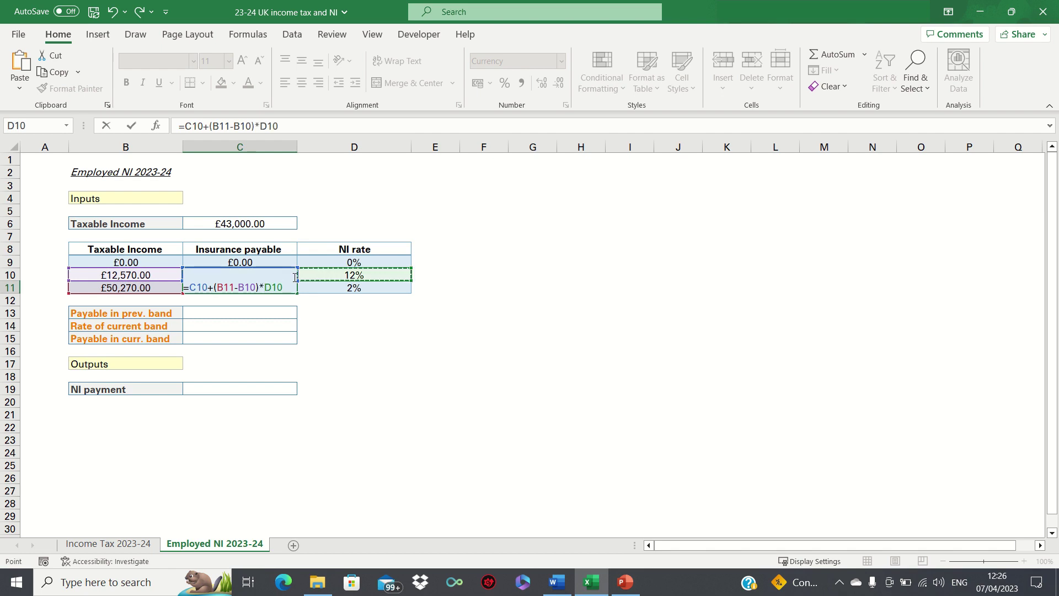
key(Return)
key(Down)
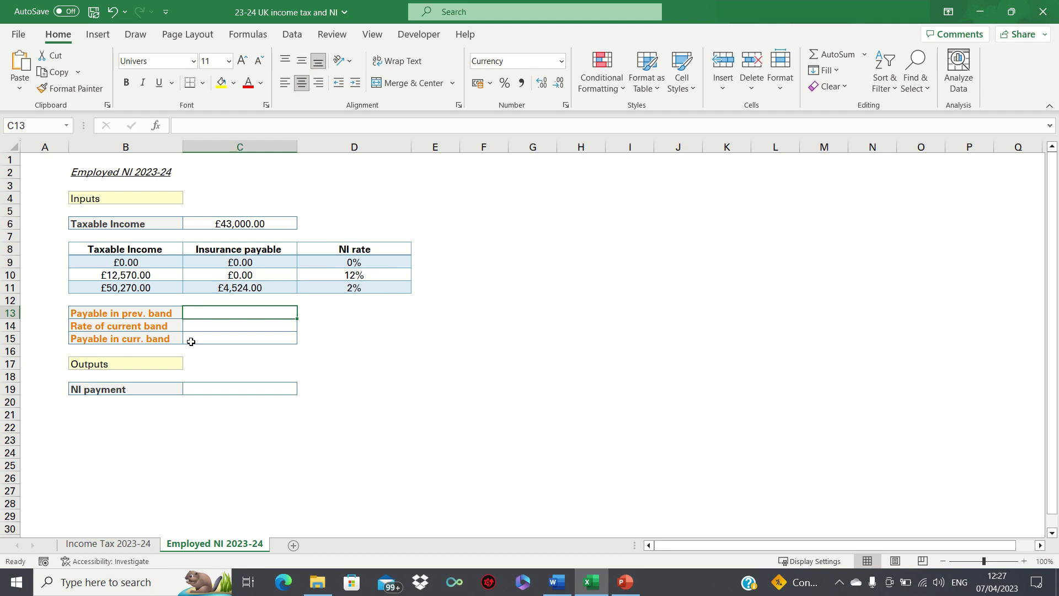
Step: Enter a VLOOKUP of C6 in B8:D11 in C13 for the previous-band payable, showing £0.00
text(=VLOOKUP()
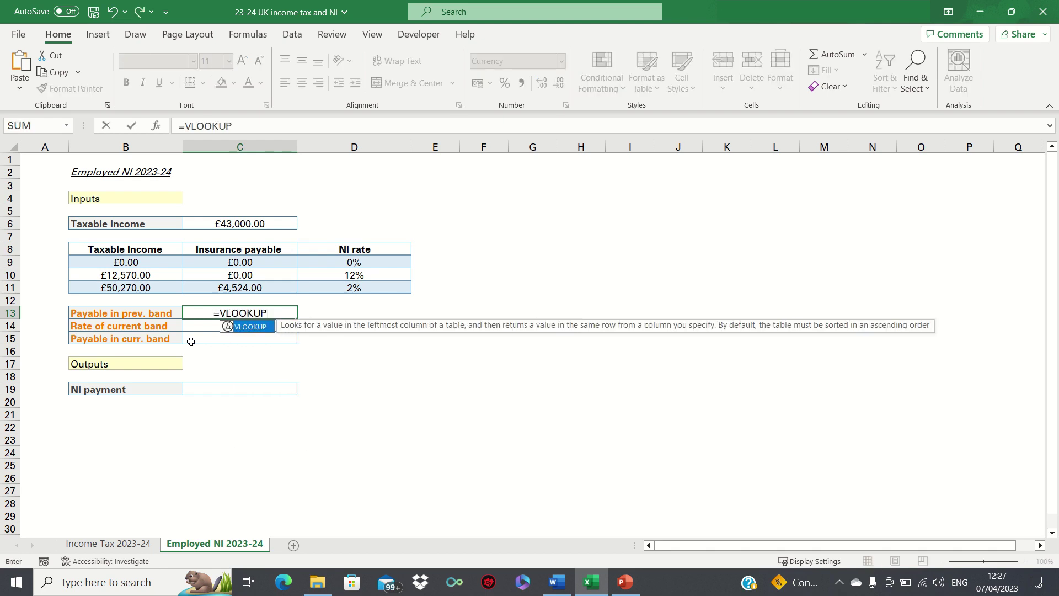
click(248, 223)
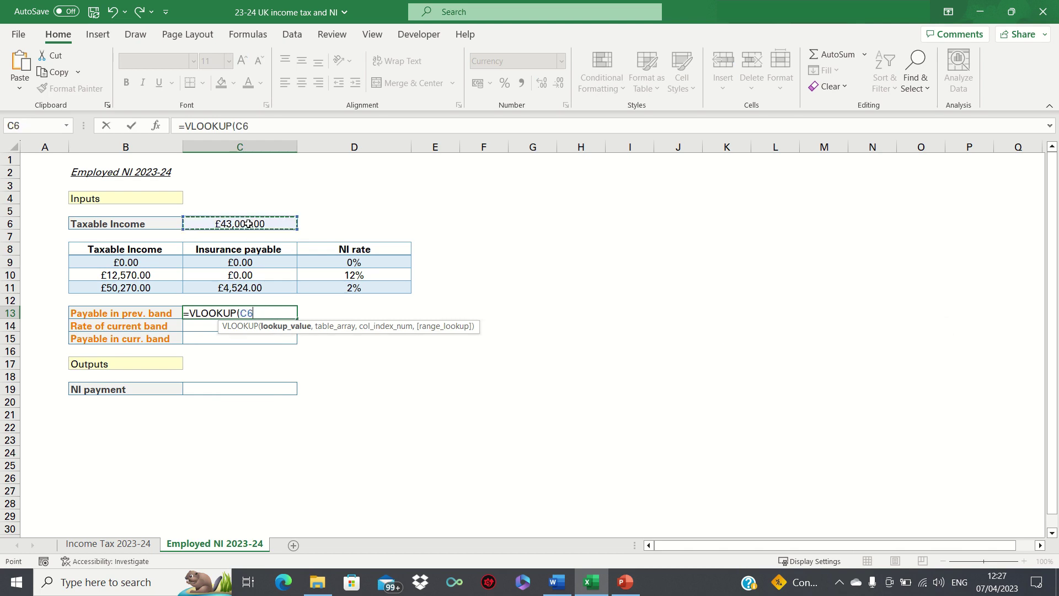
text(,)
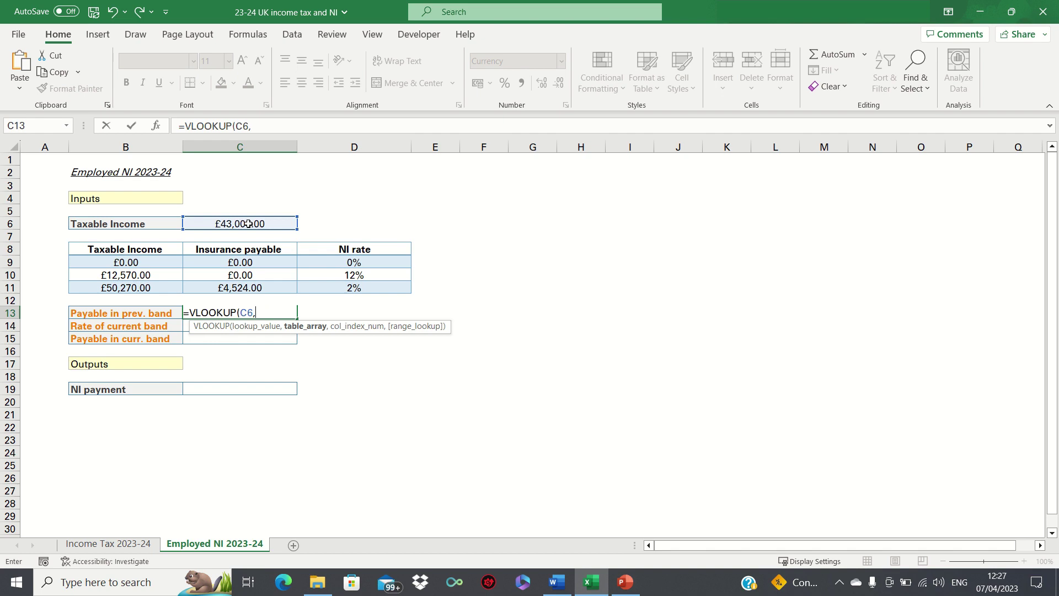
drag(137, 252, 400, 288)
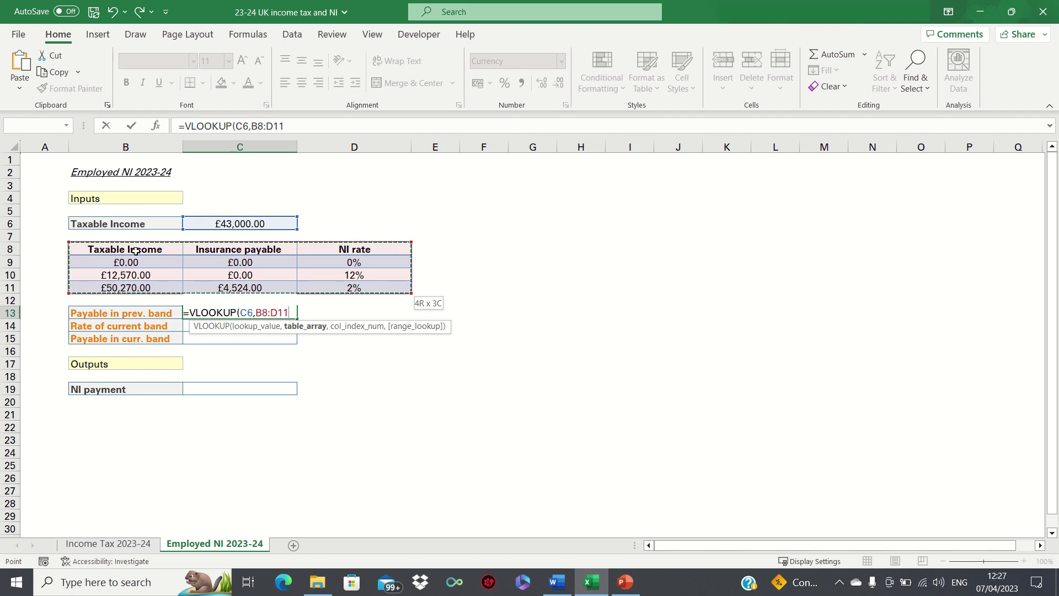
text(,2)
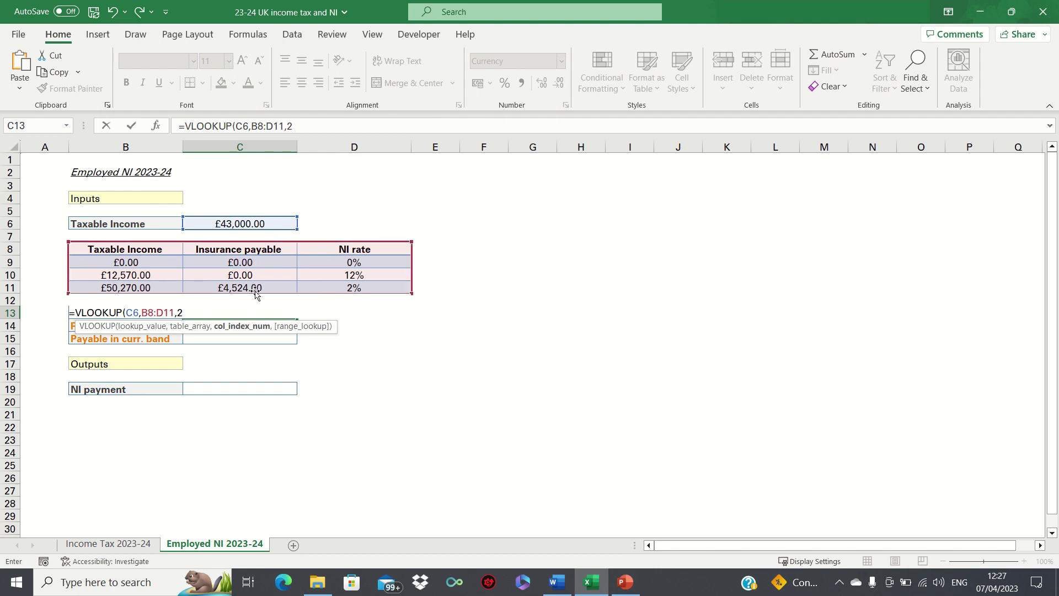
text(,1))
key(Return)
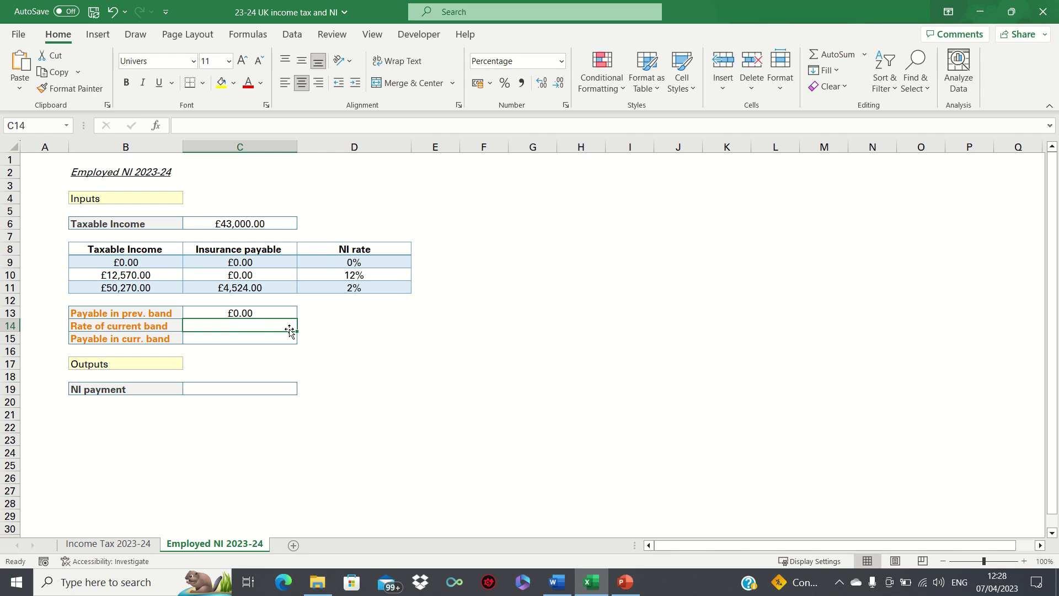
Step: Enter =VLOOKUP(C6,B8:D11,3,1) in C14 to return the 12% rate
text(=VLOOKU)
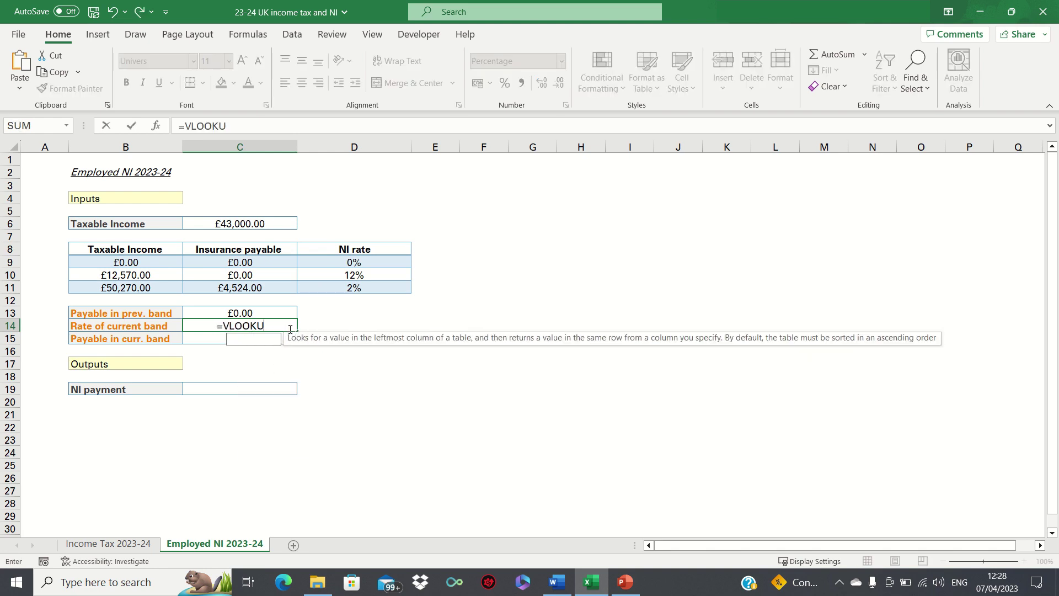
text(P()
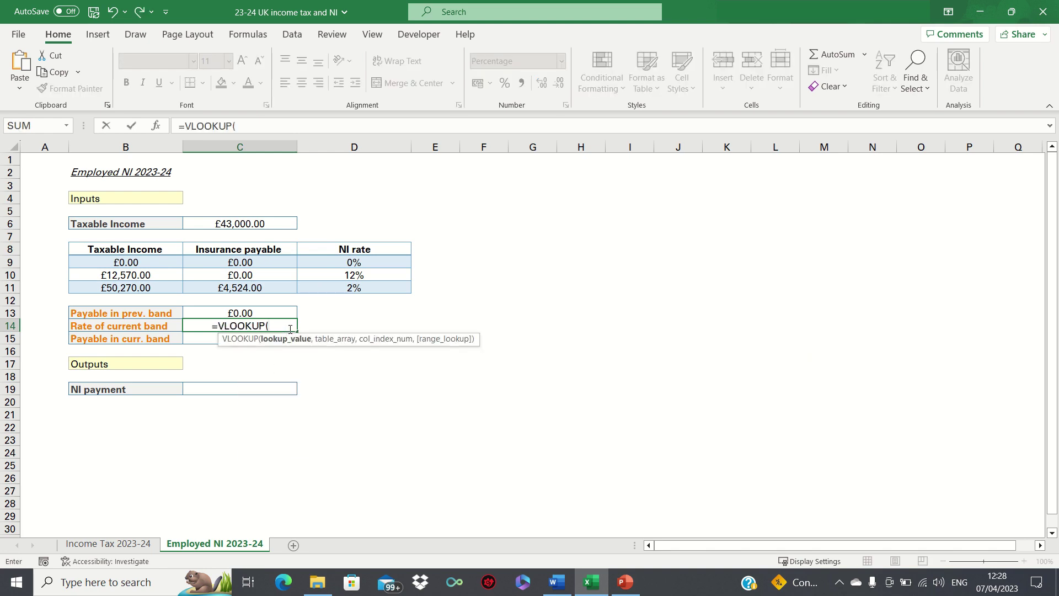
key(Up)
key(Up)
key(Up)
key(Up)
key(Up)
key(Up)
key(Up)
key(Up)
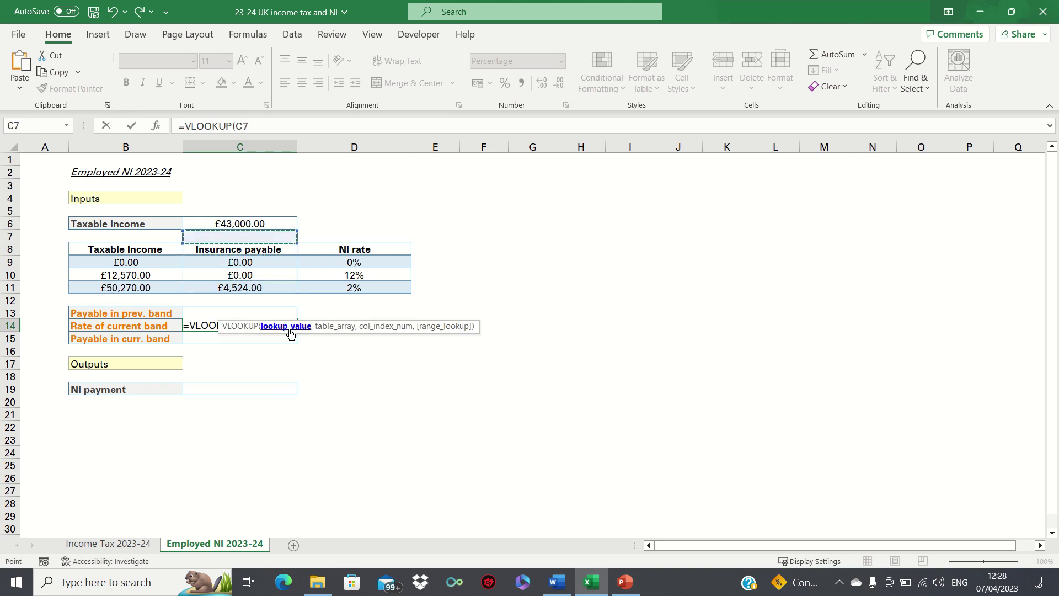
text(,)
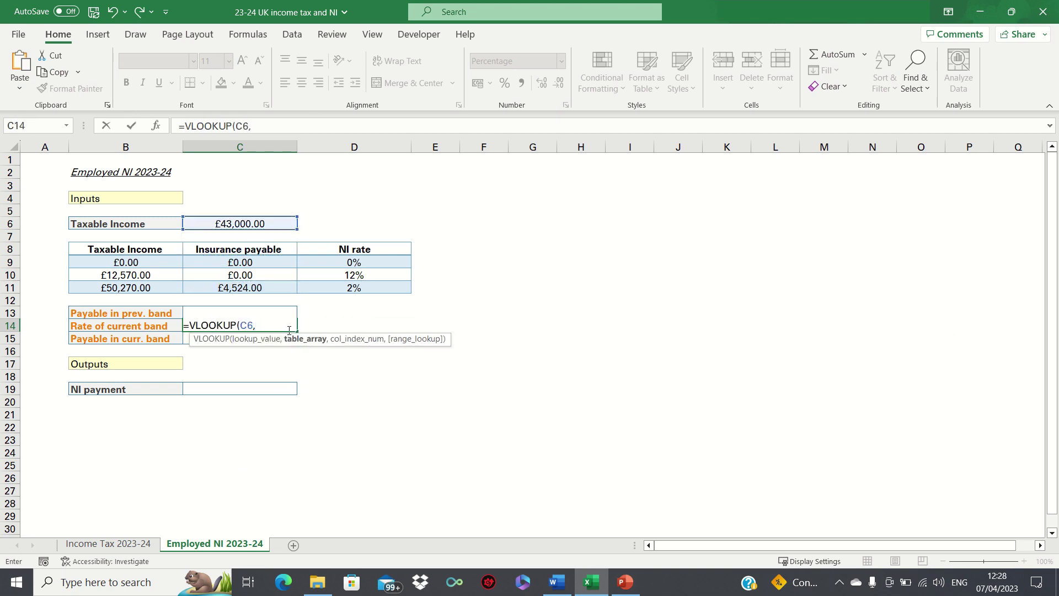
click(143, 249)
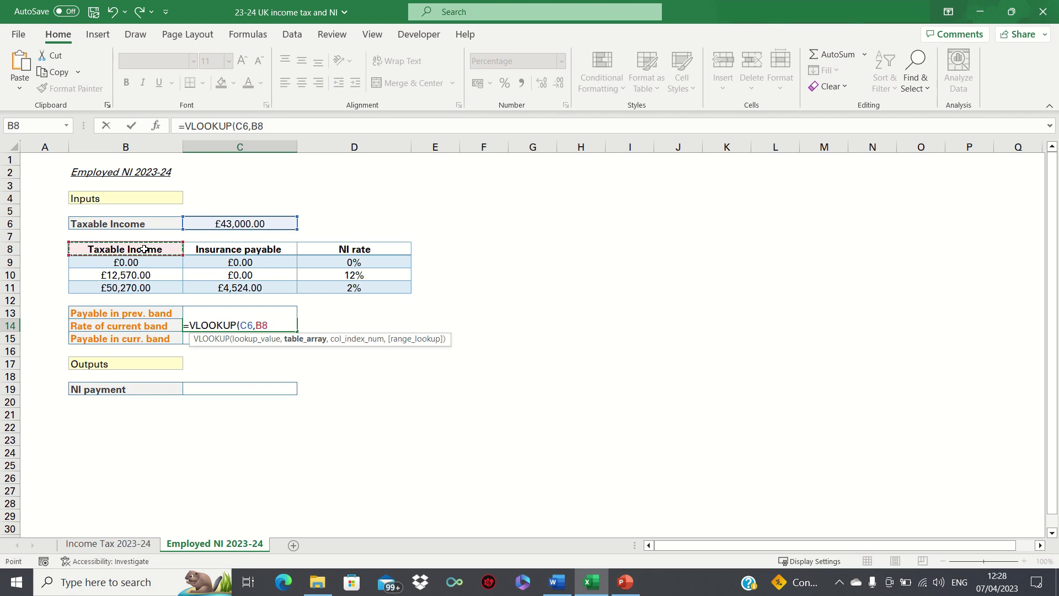
key(shift+Right)
key(shift+Right)
key(shift+Down)
key(shift+Down)
key(shift+Down)
text(,3,)
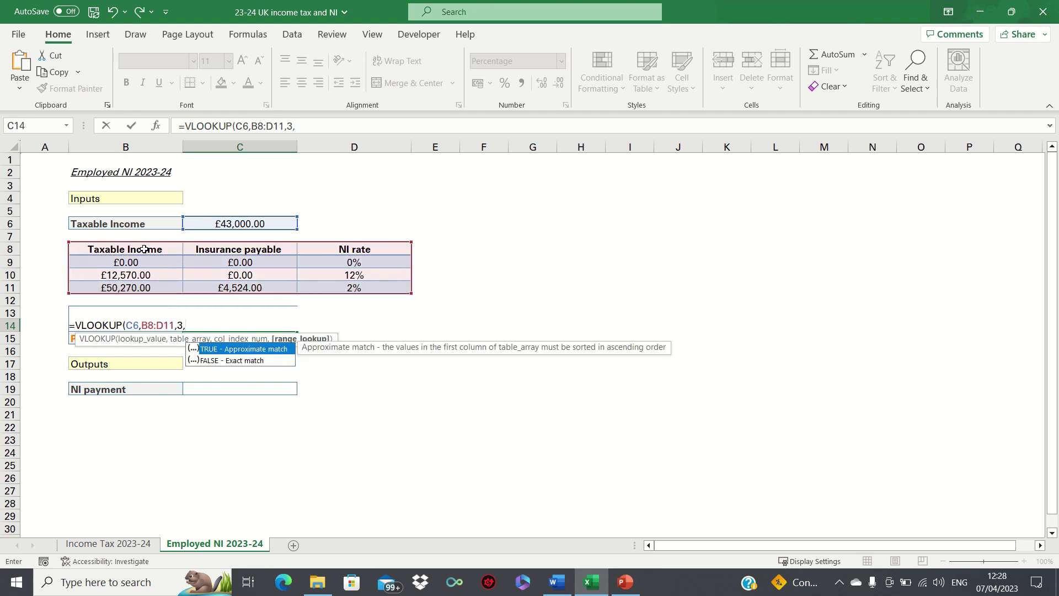
text(1))
key(Return)
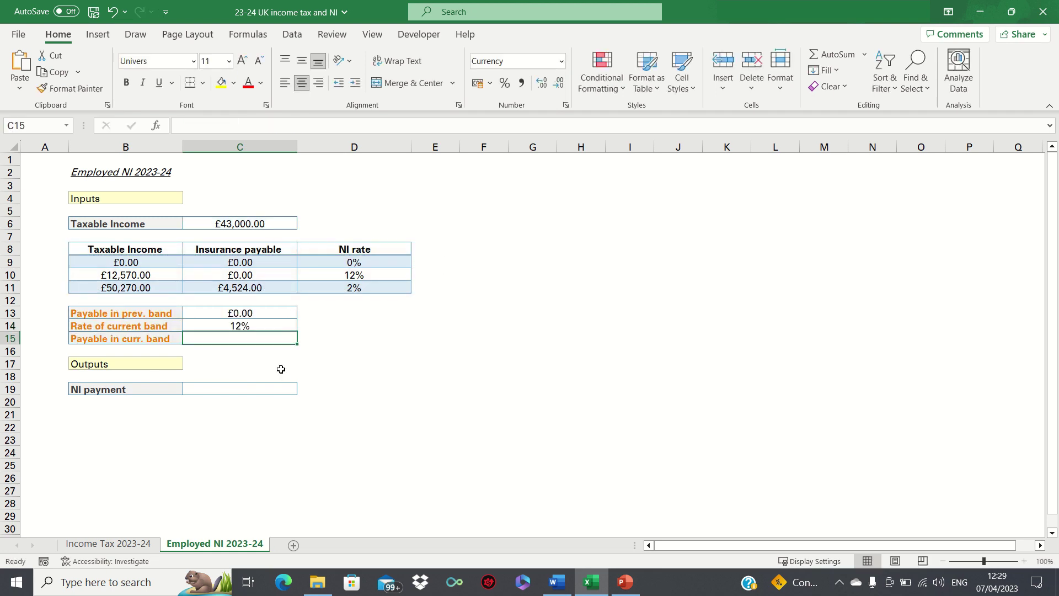
Step: Enter =C6-VLOOKUP(C6,B8:D11,1,1) in C15, giving £30,430.00
text(=)
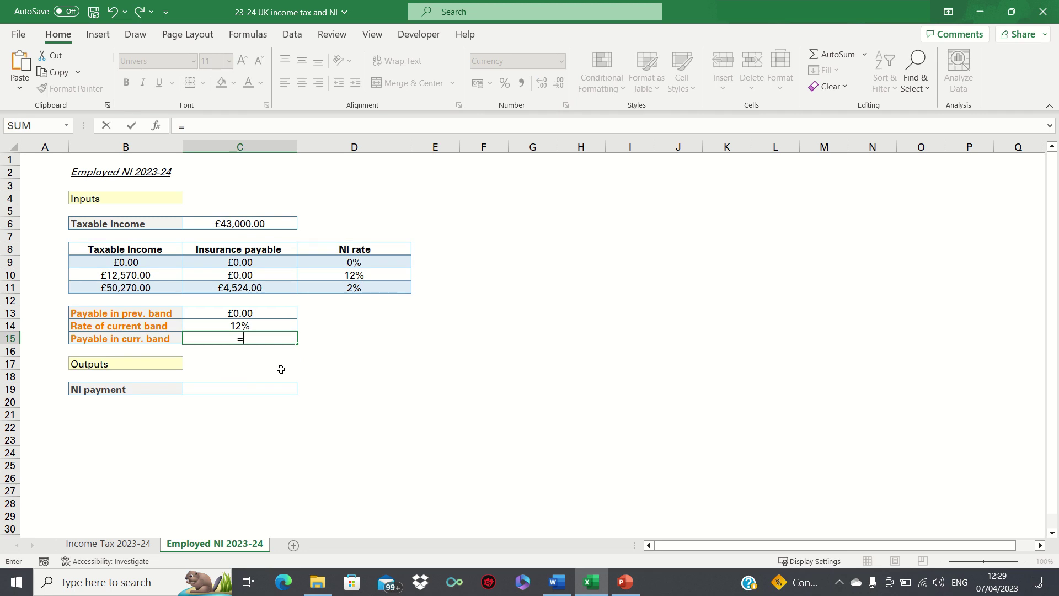
key(Up)
key(Up)
key(Up)
key(Up)
key(Up)
key(Up)
key(Up)
key(Up)
key(Up)
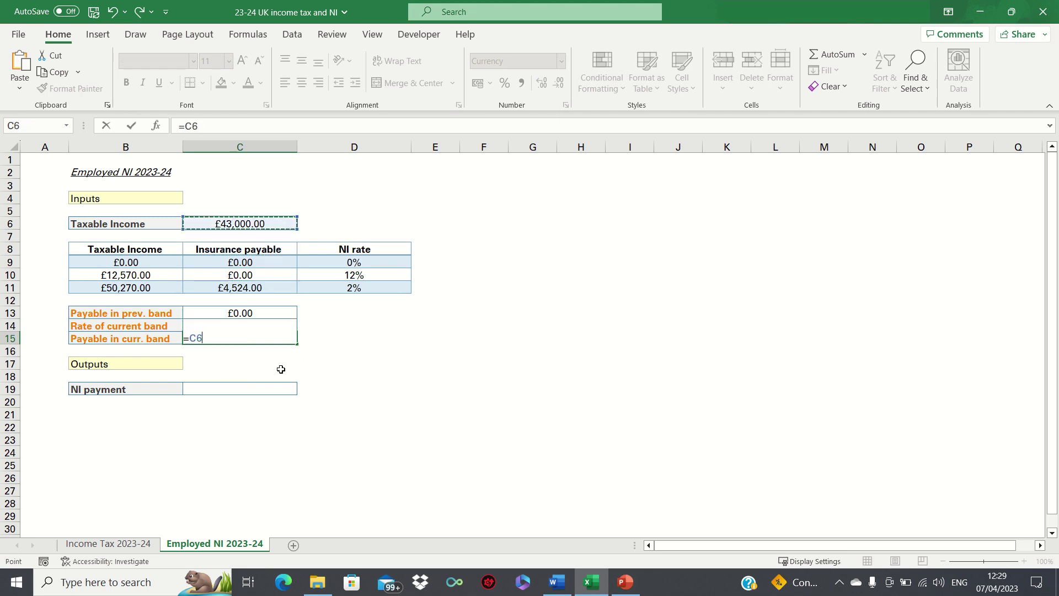
text(-VLOOKU)
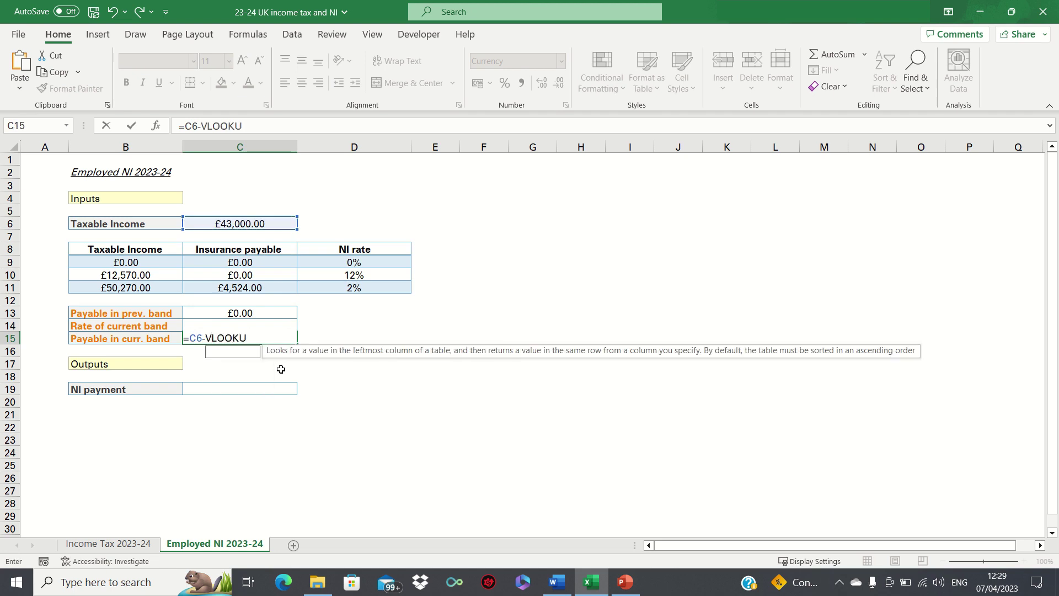
text(P()
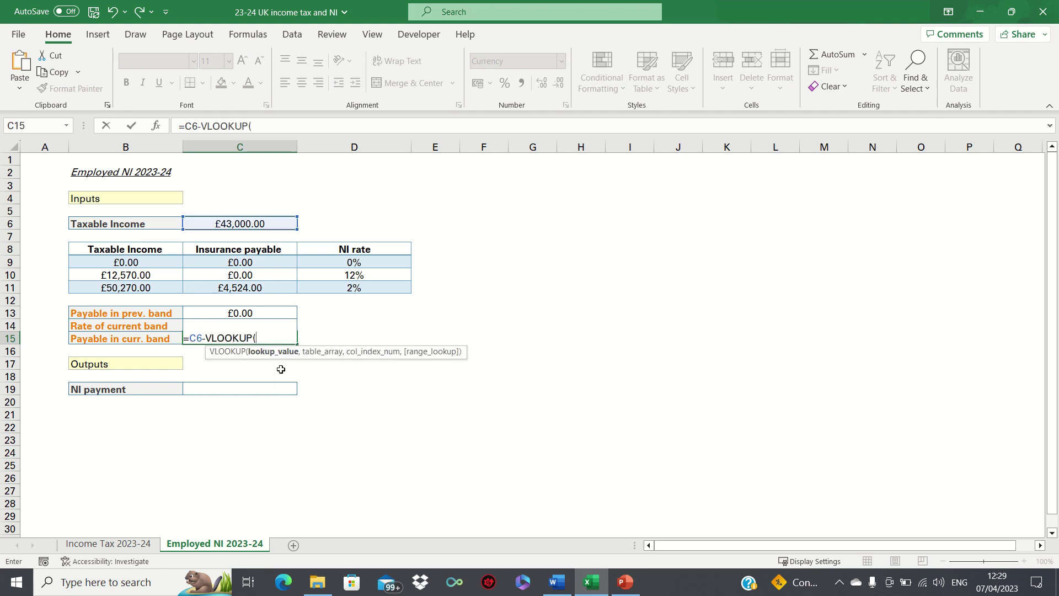
key(Up)
key(Up)
key(Up)
key(Up)
key(Up)
key(Up)
key(Up)
key(Up)
key(Up)
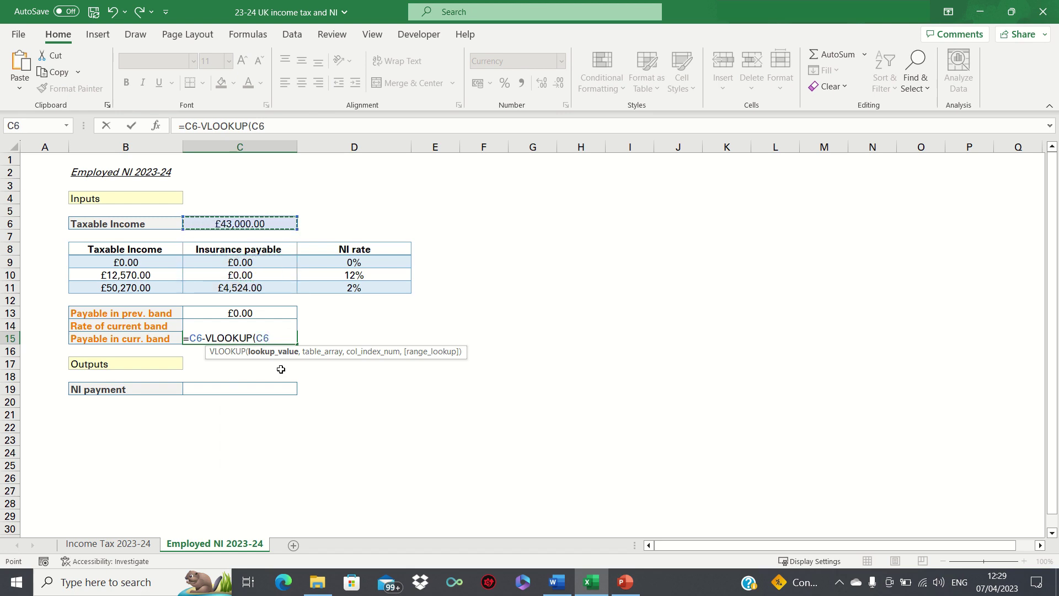
text(,)
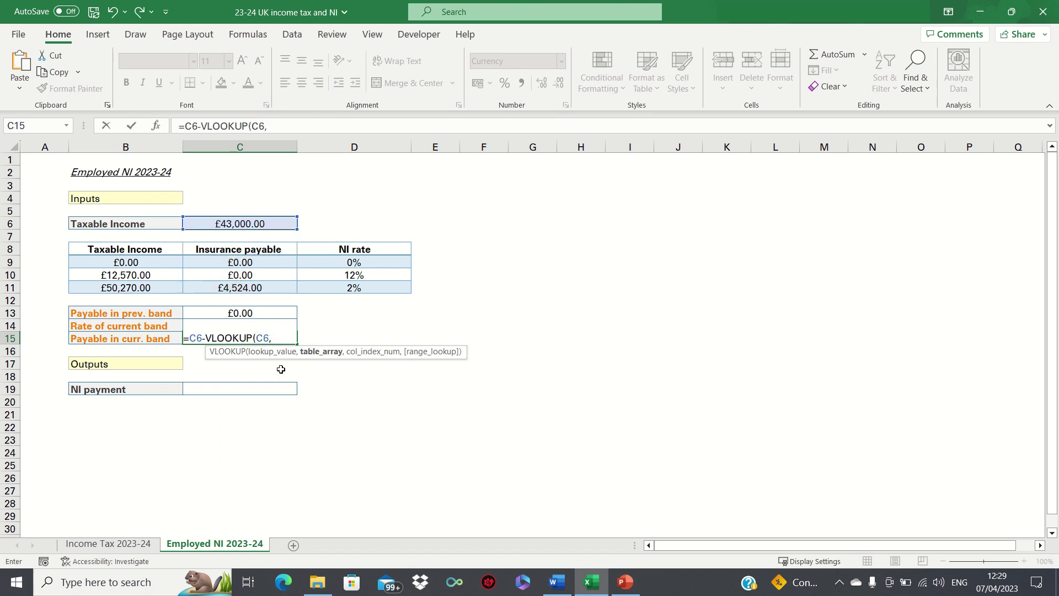
click(134, 249)
key(shift+Right)
key(shift+Right)
key(shift+Down)
key(shift+Down)
key(shift+Down)
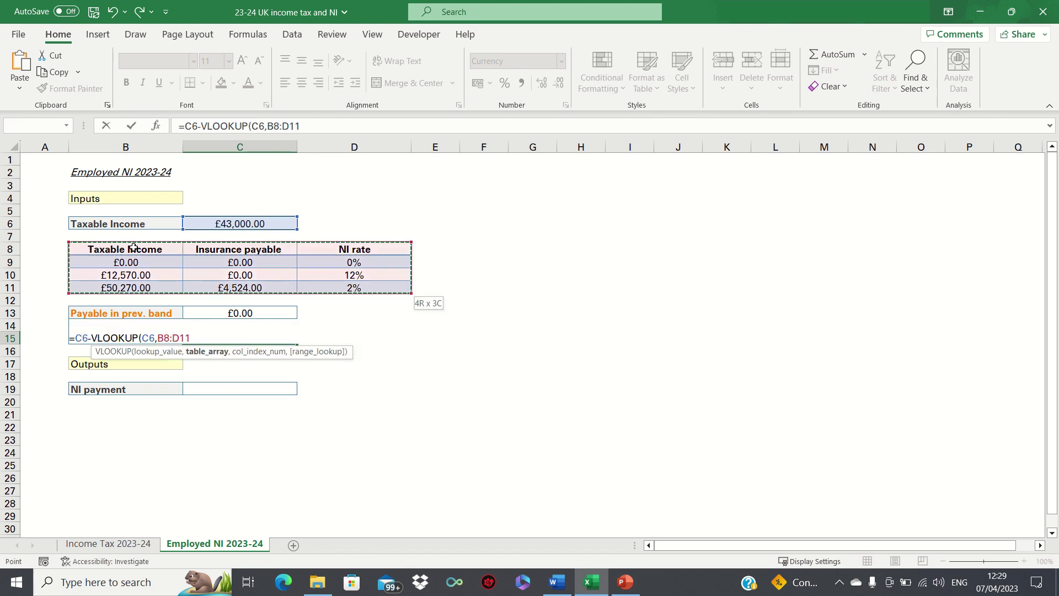
text(,1,1))
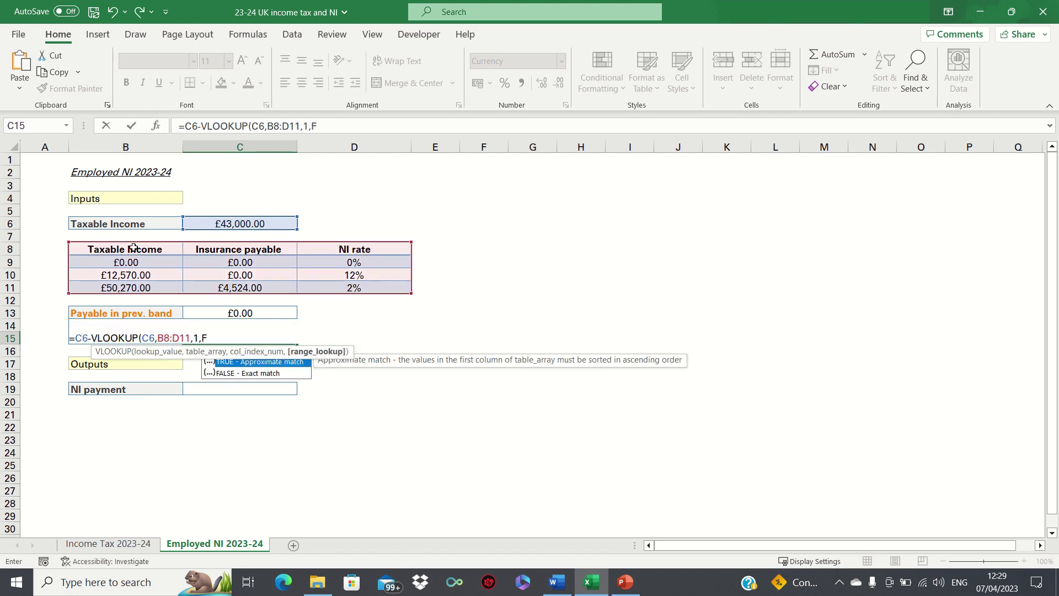
key(Return)
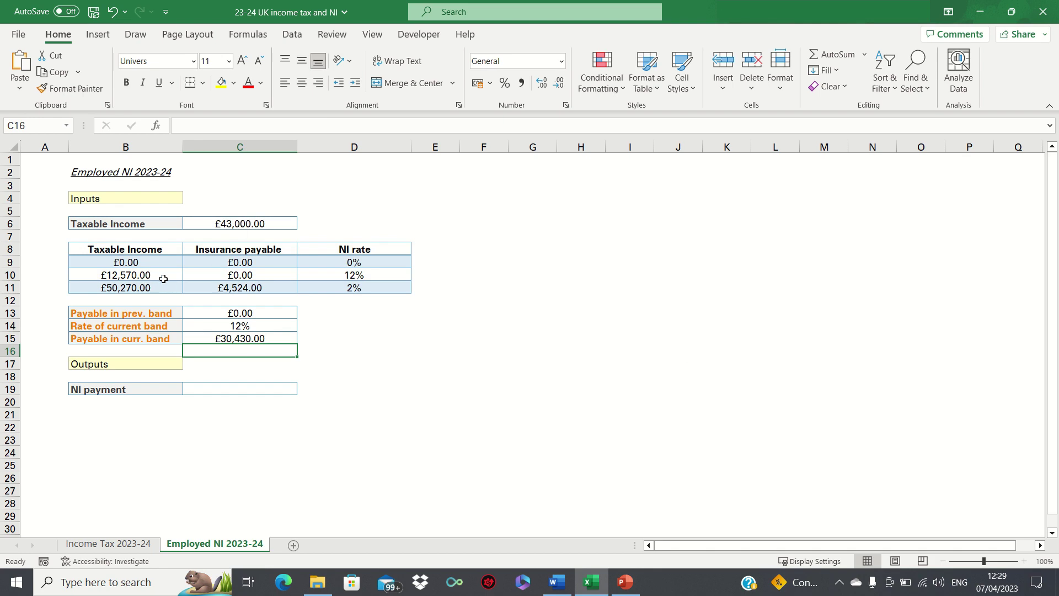
Step: Enter =C13+C14*C15 in C19 for an NI payment of £3,651.60
key(Down)
key(Down)
key(Down)
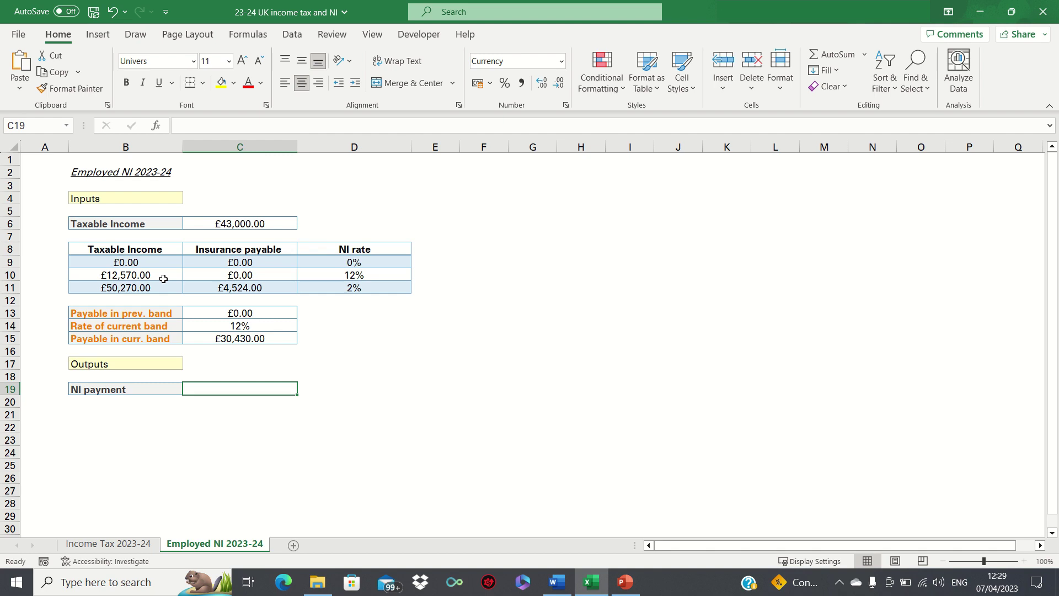
text(=)
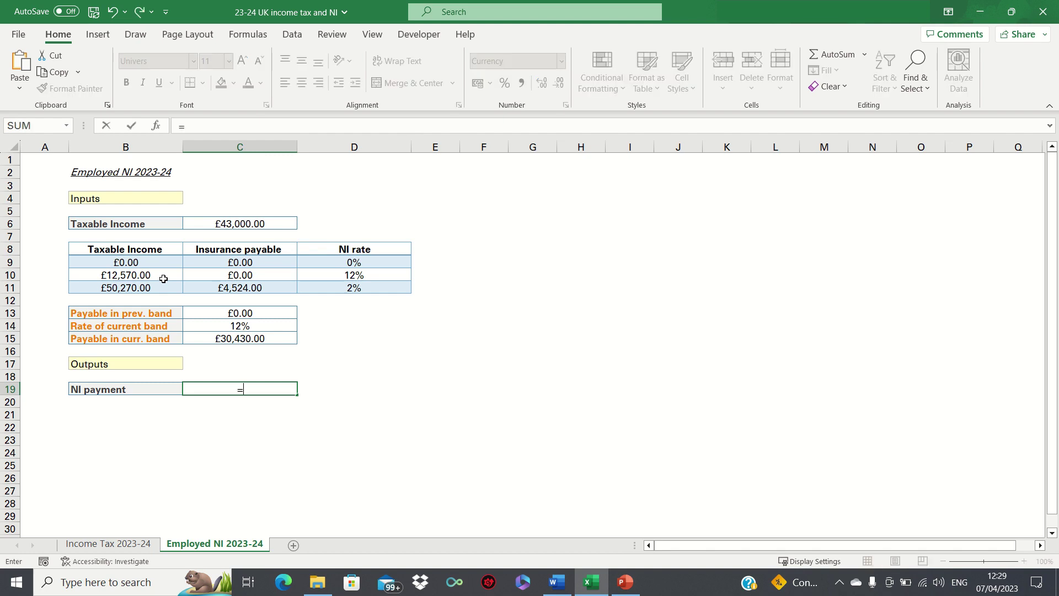
key(Up)
key(Up)
key(Up)
key(Up)
key(Up)
key(Up)
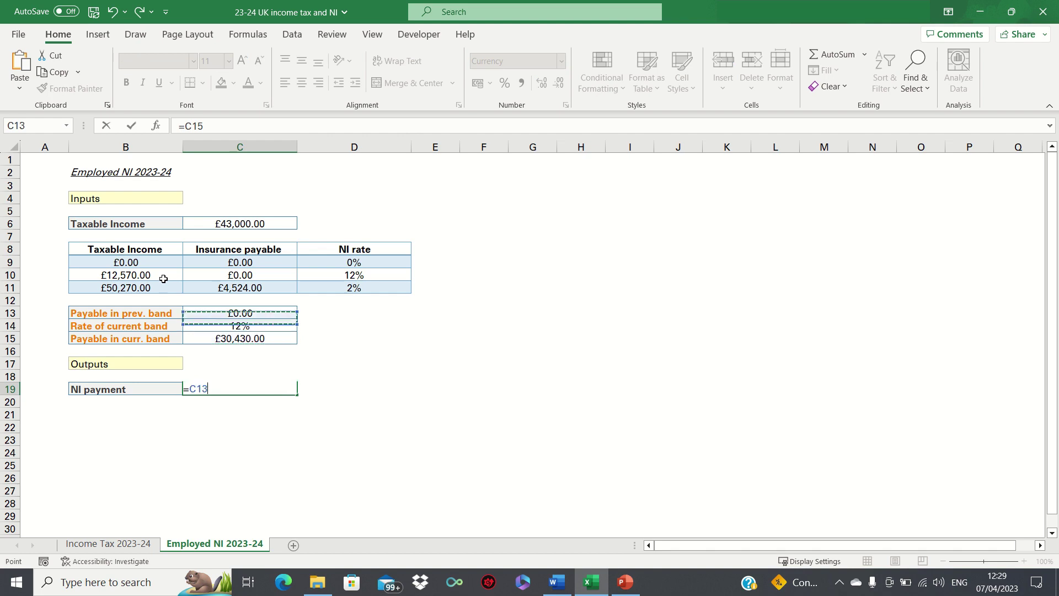
text(+)
key(Up)
key(Up)
key(Up)
key(Up)
key(Up)
key(Up)
key(Down)
text(*)
key(Up)
key(Up)
key(Up)
key(Up)
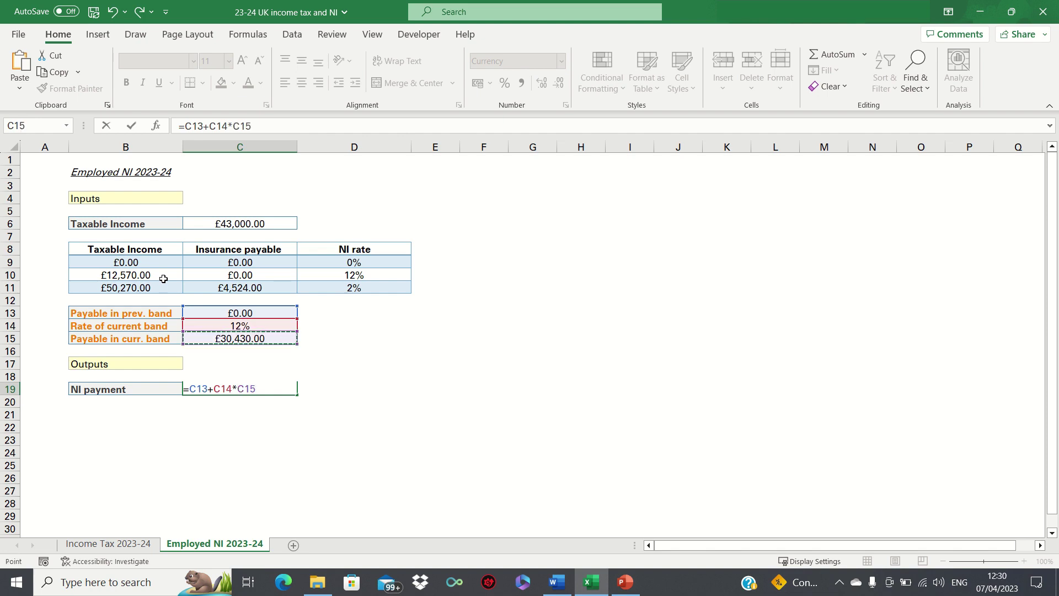
key(Return)
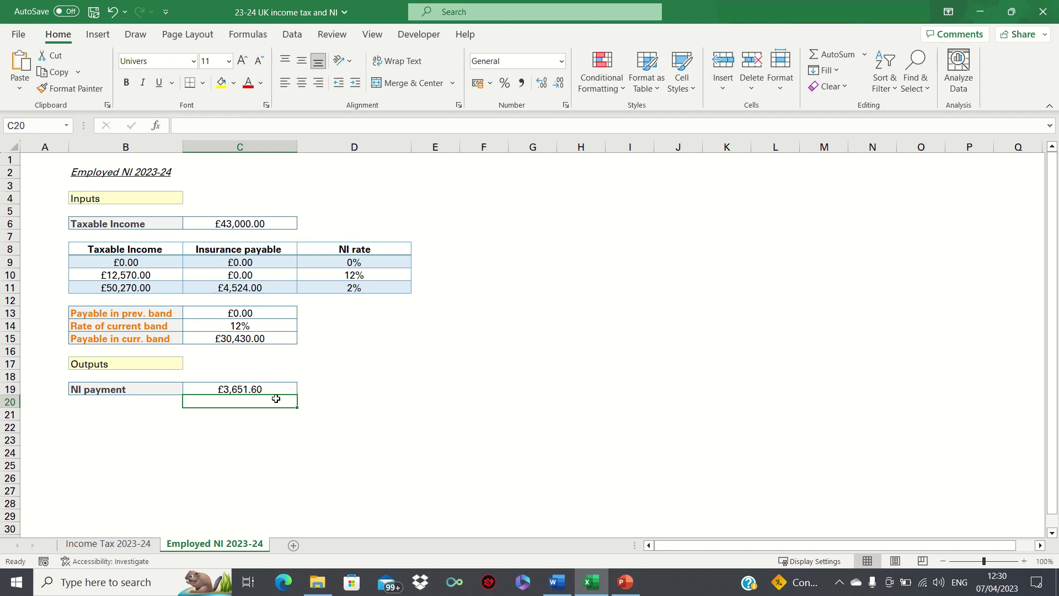
Step: Change Taxable Income in C6 to 55000, recalculating NI payment to £4,618.60
click(222, 225)
text(55000)
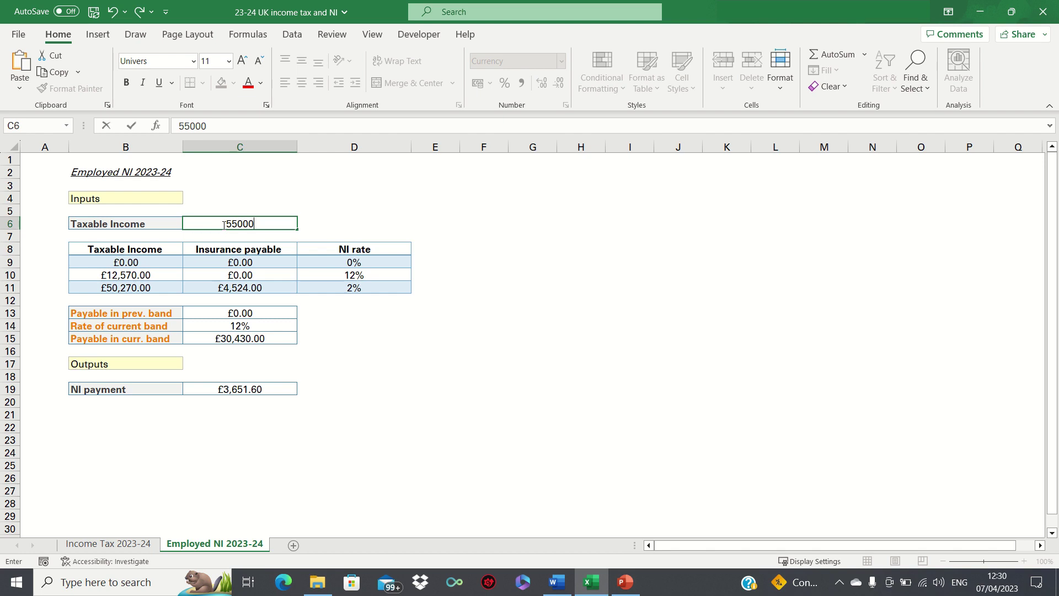
key(Return)
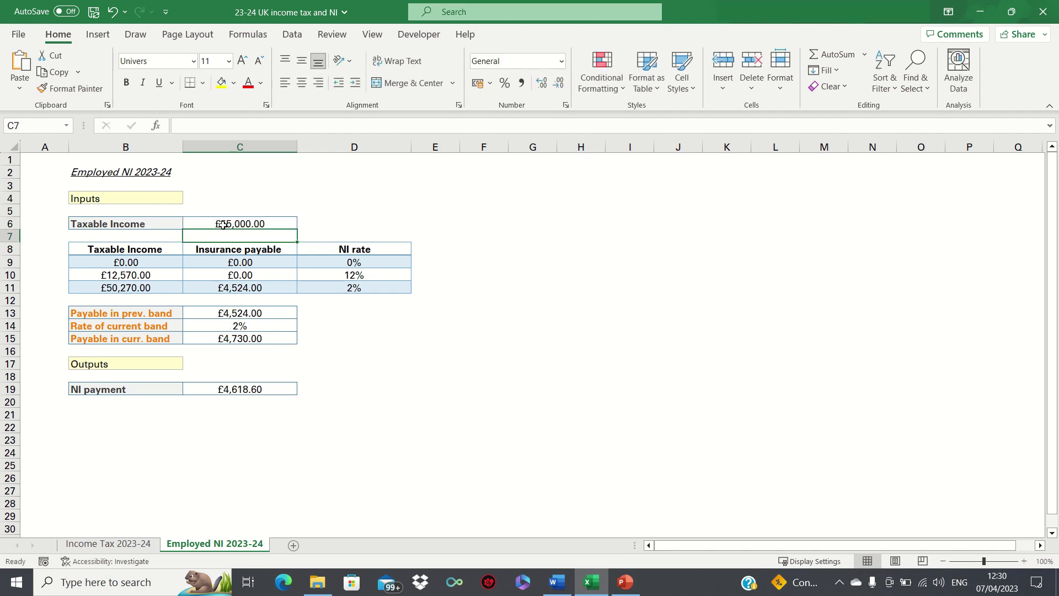